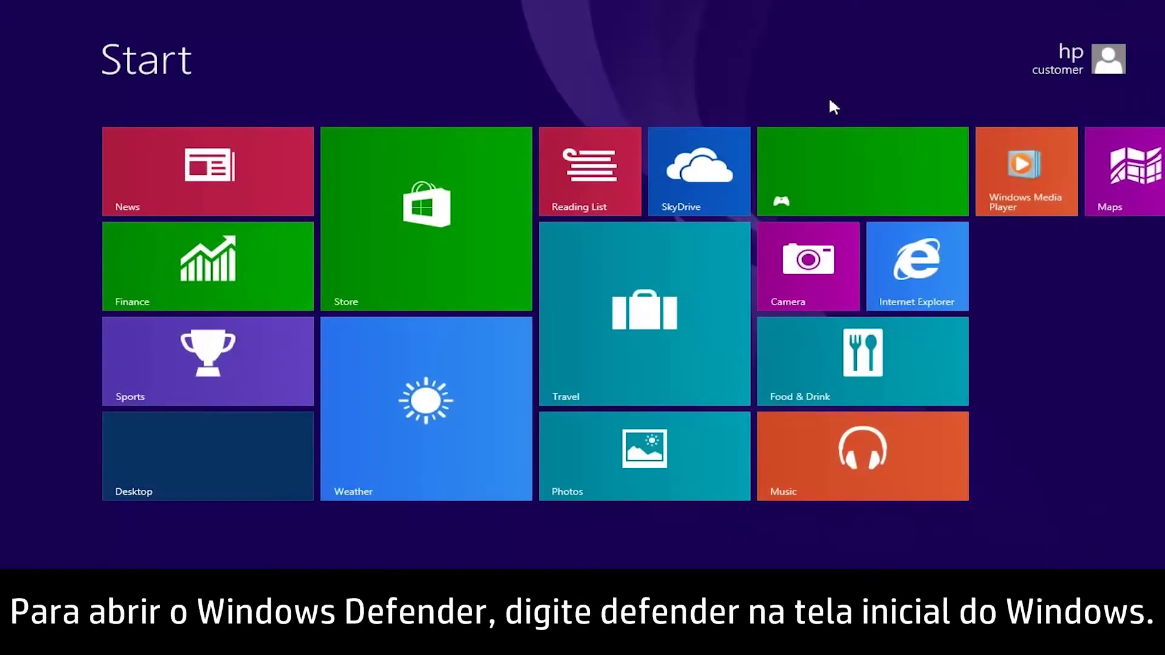
- Search 'defender' on the Start screen and launch Windows Defender from the results
type("def")
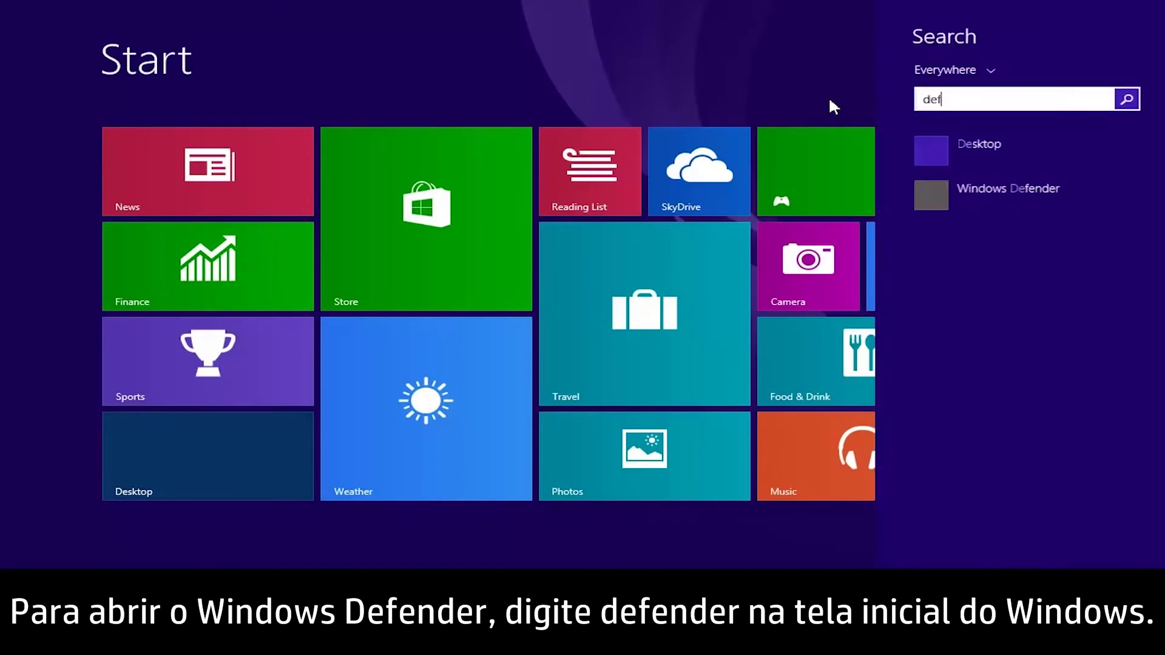
type("ender")
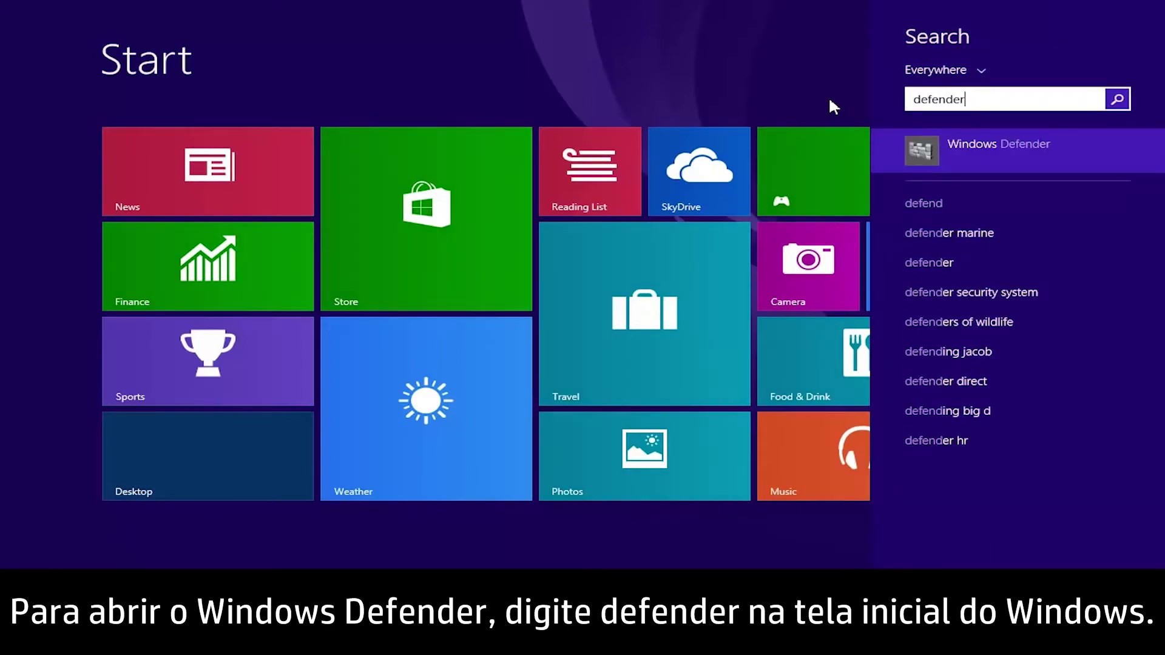
left_click(995, 157)
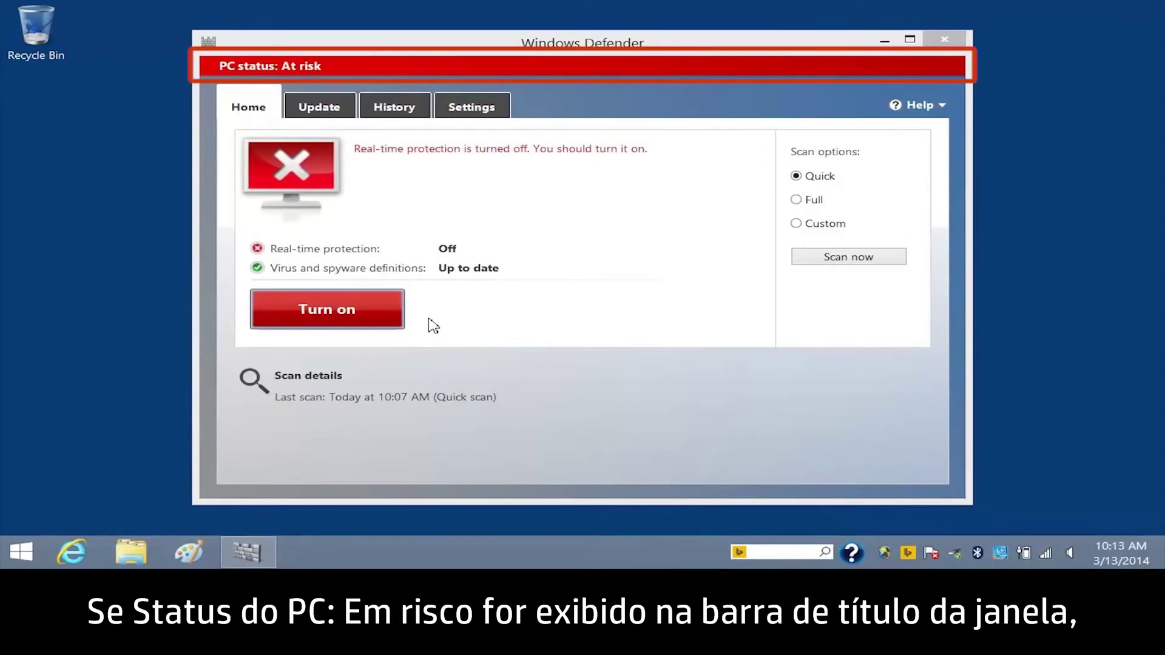
- Turn real-time protection back on from the At risk status on the Home tab
left_click(373, 306)
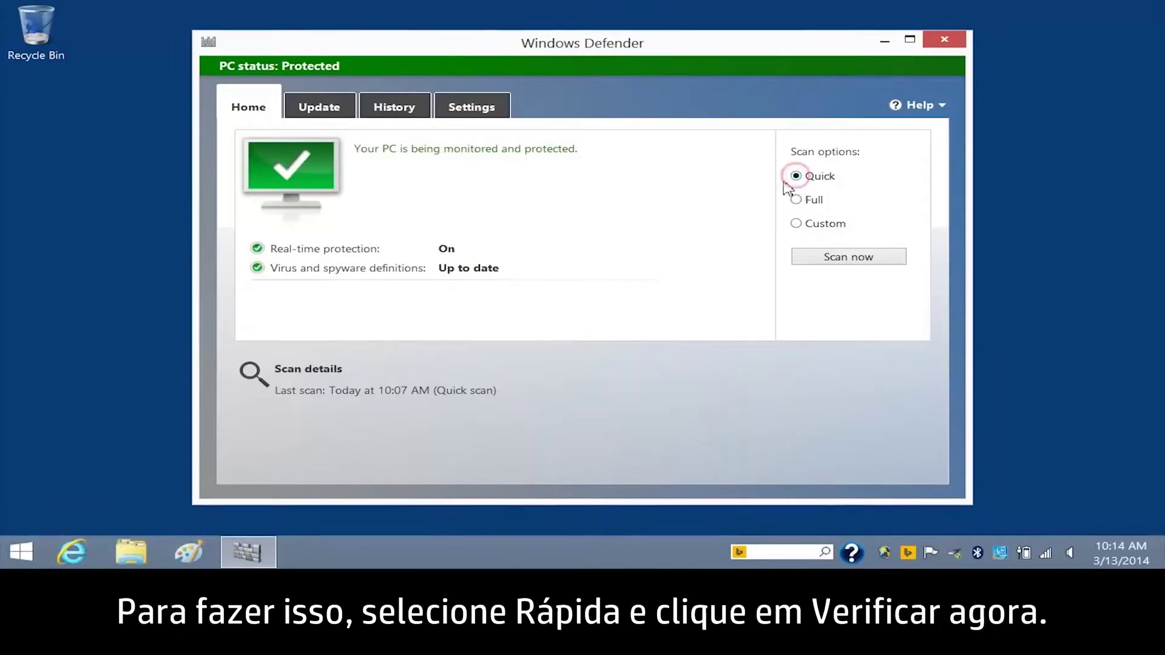
- Run a quick scan, which checks 99,138 items and finds no threats
left_click(835, 263)
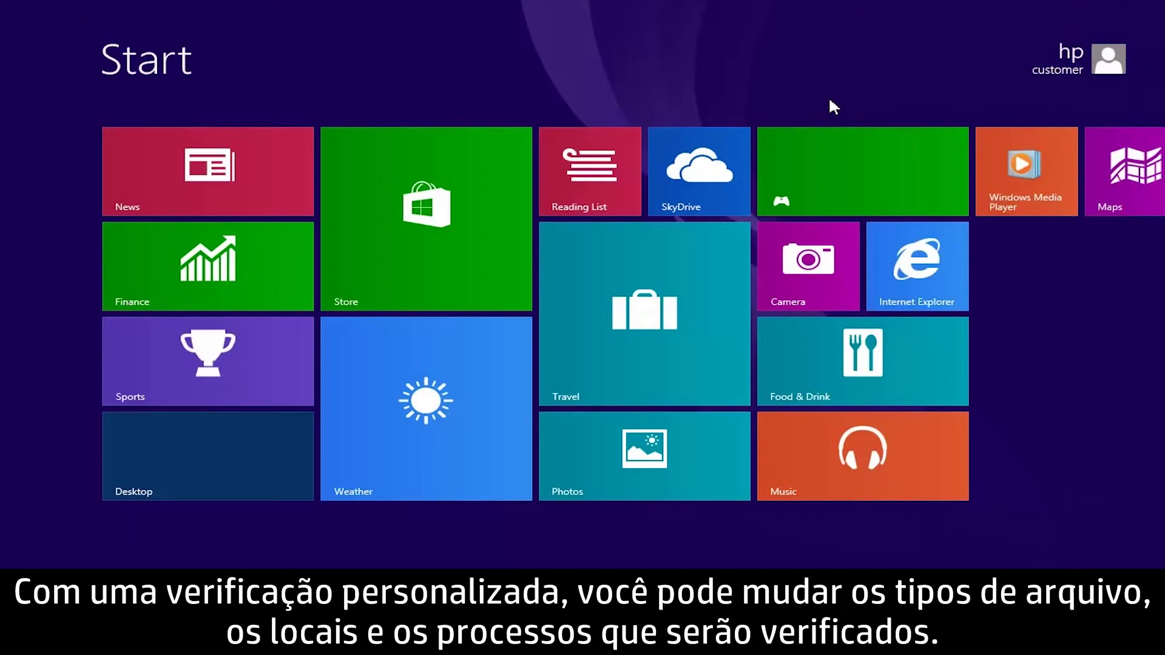
- Search 'defender' from the Start screen again and reopen Windows Defender
type("defender")
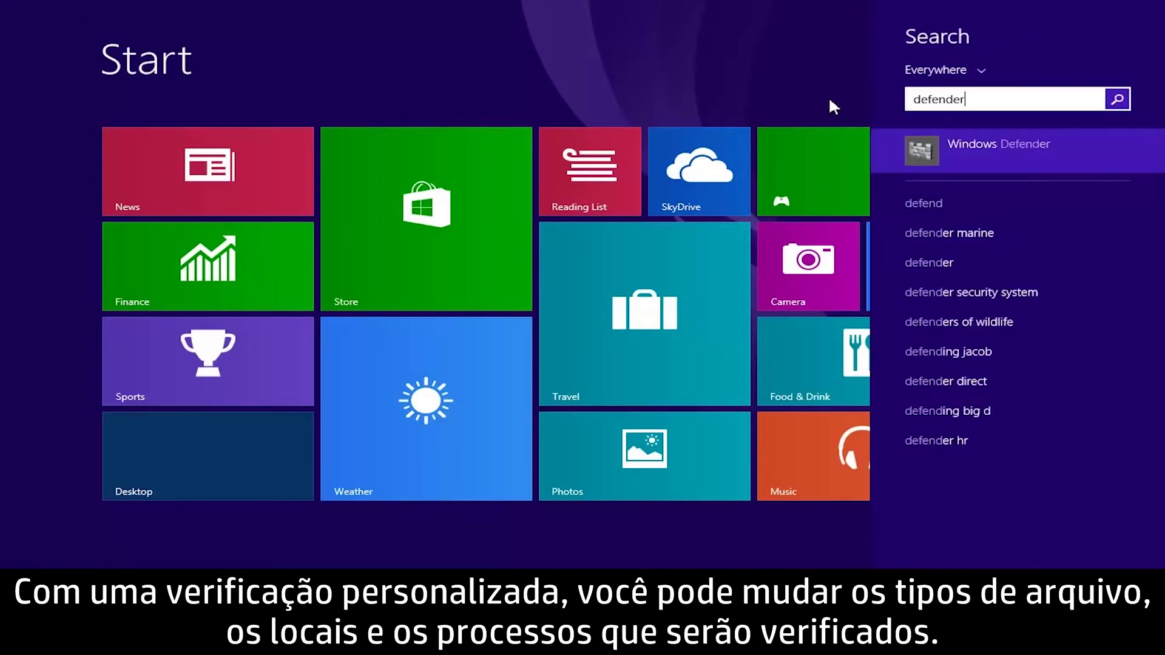
left_click(993, 148)
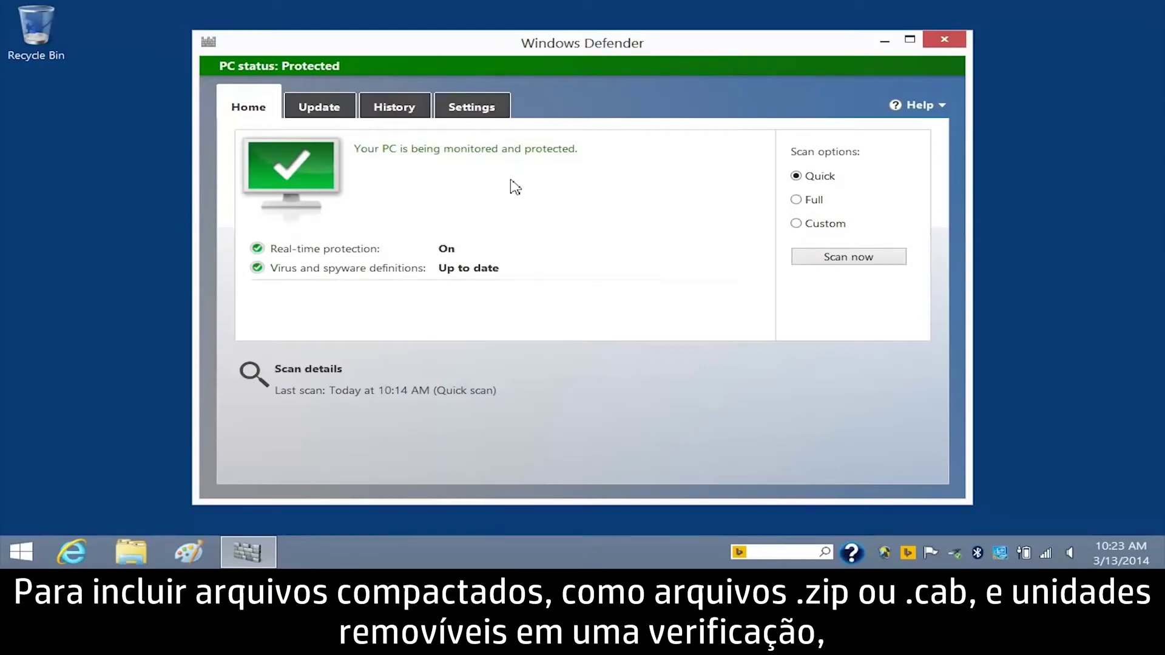
- Enable Scan archive files and Scan removable drives in Advanced settings and save
left_click(483, 110)
left_click(351, 217)
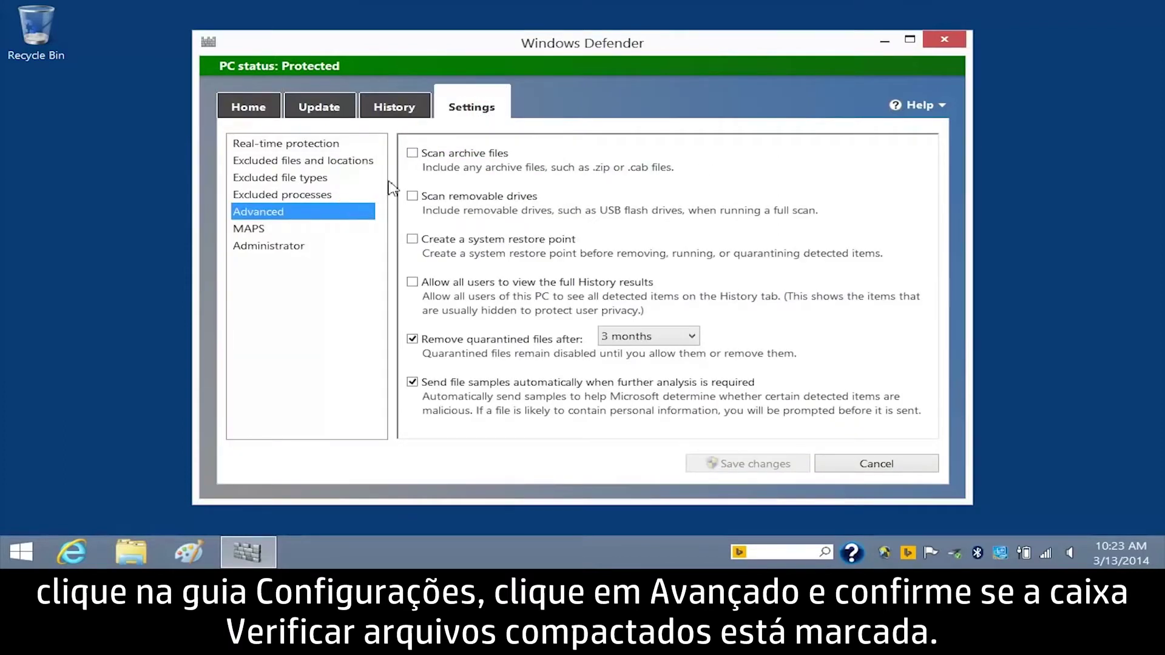
left_click(412, 154)
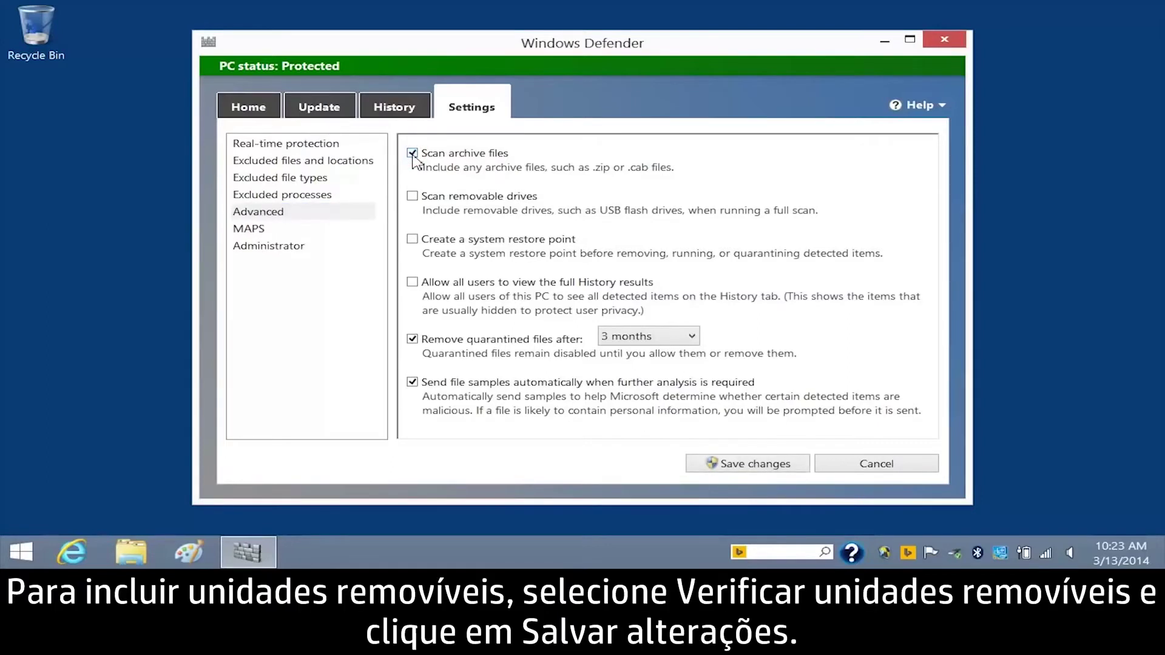
left_click(413, 196)
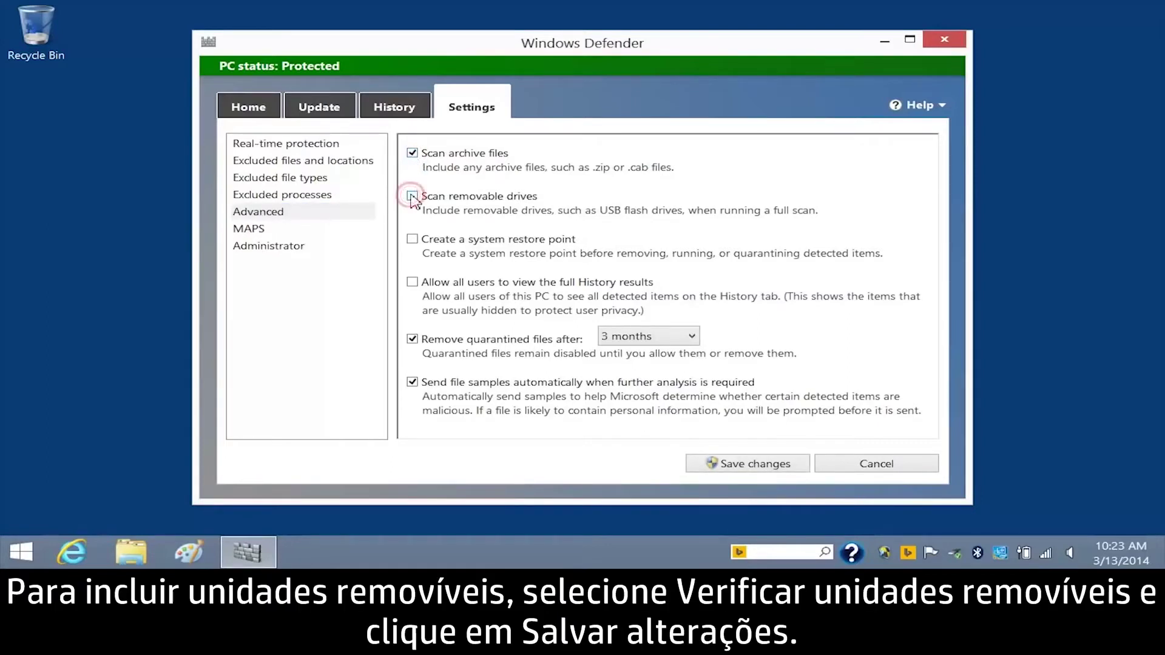
left_click(755, 473)
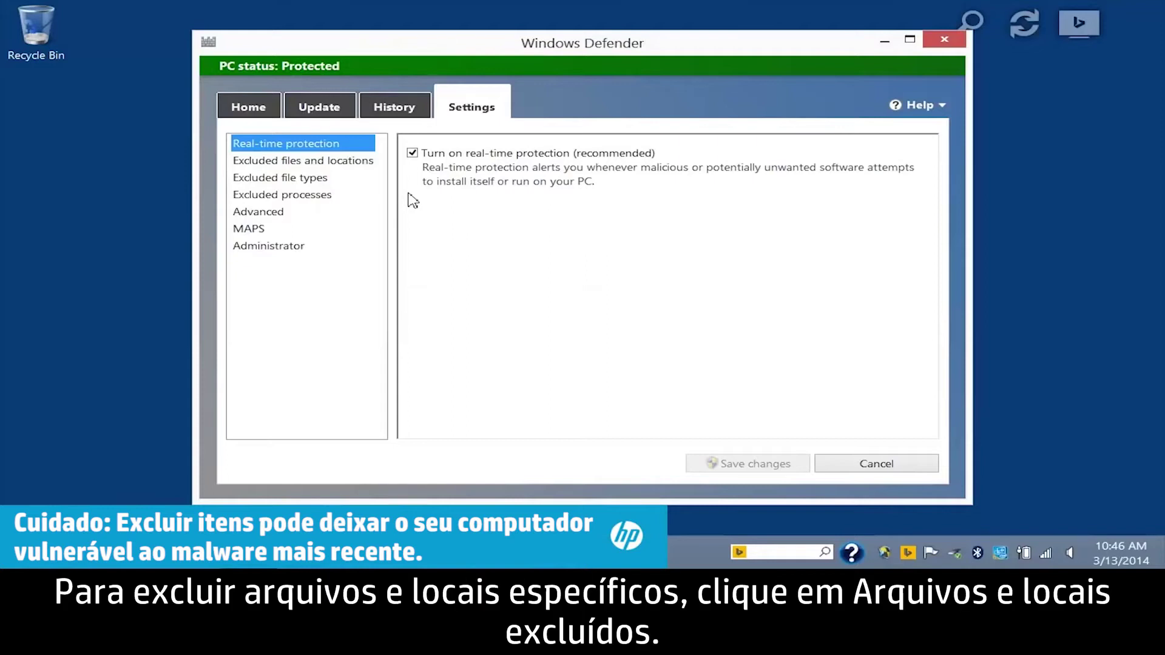
- Add the user's Saved Games folder under C:\Users to Excluded files and locations and save
left_click(364, 167)
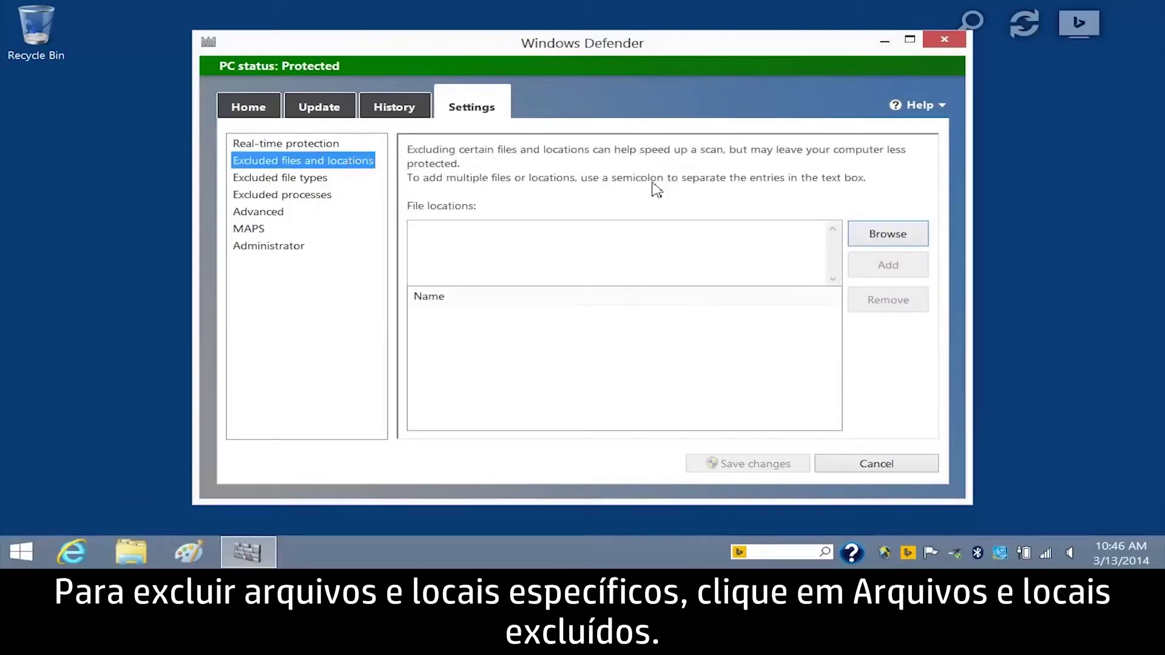
left_click(892, 246)
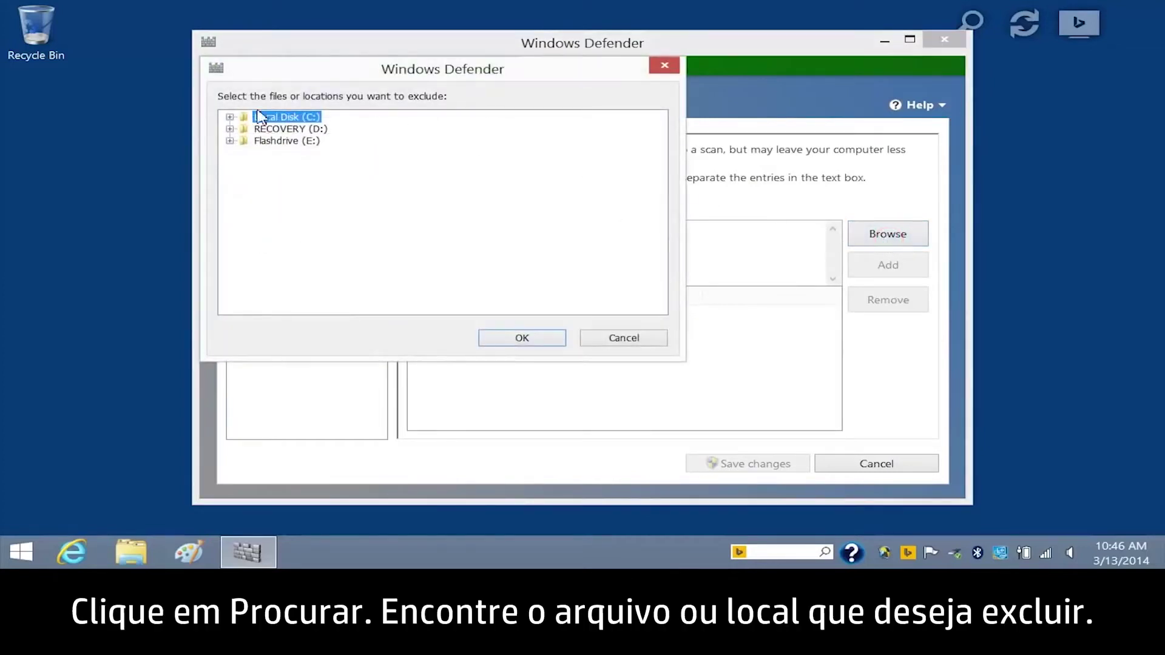
left_click(230, 118)
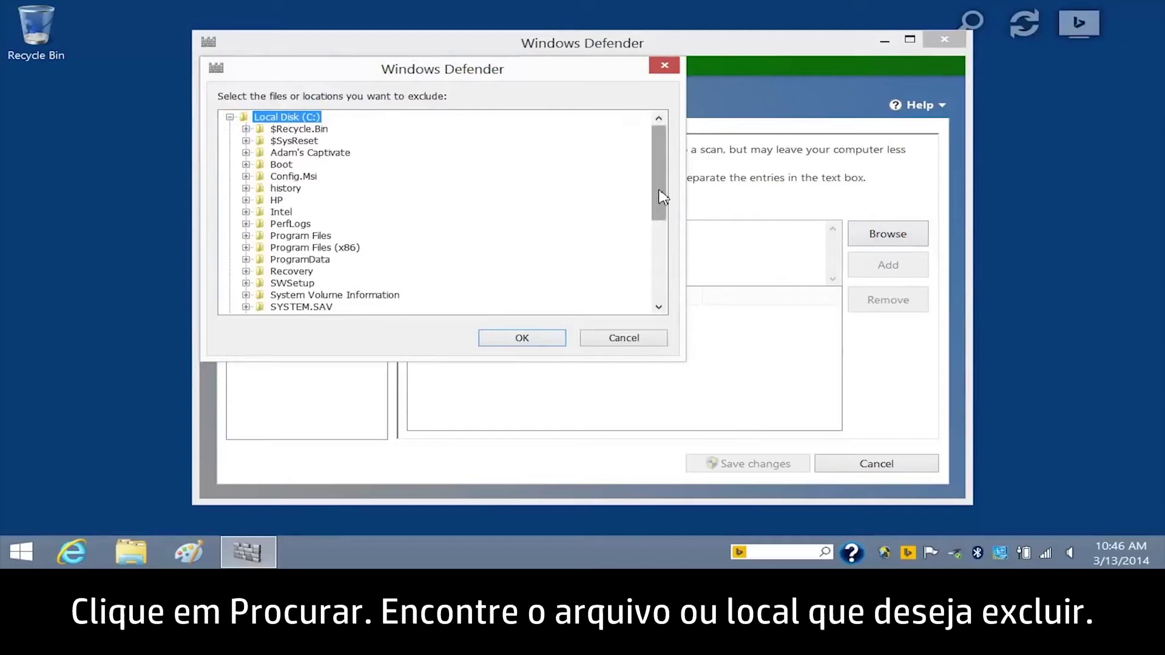
left_click_drag(660, 194, 660, 263)
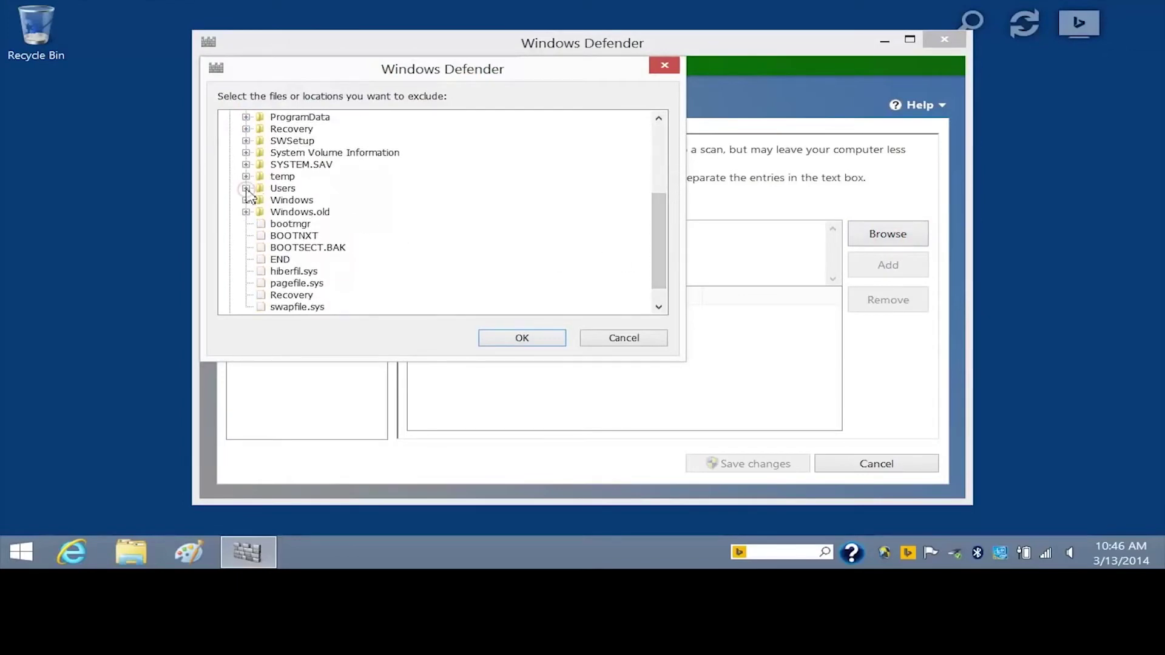
left_click(246, 188)
left_click(262, 213)
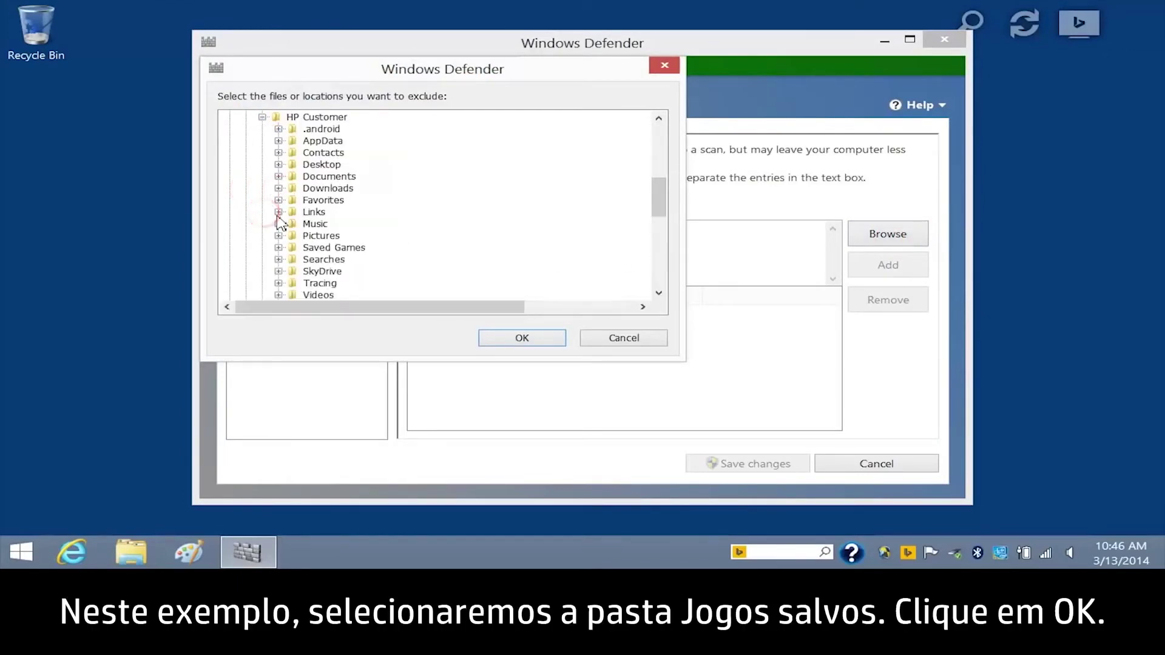
left_click(332, 248)
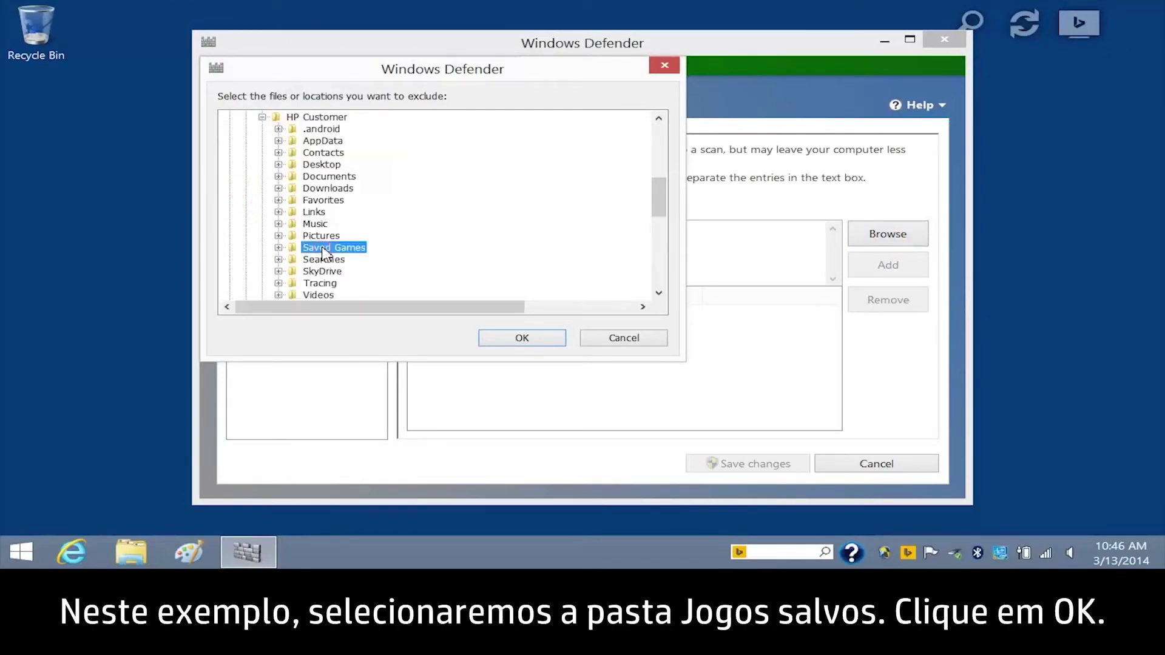
left_click(519, 342)
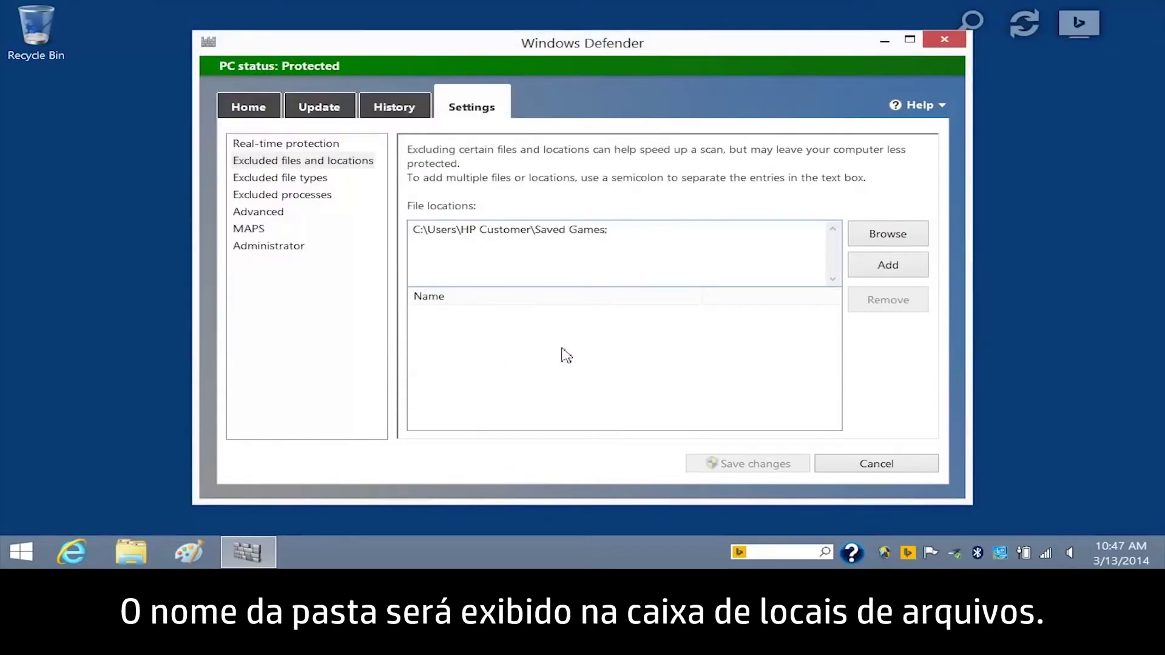
left_click(888, 279)
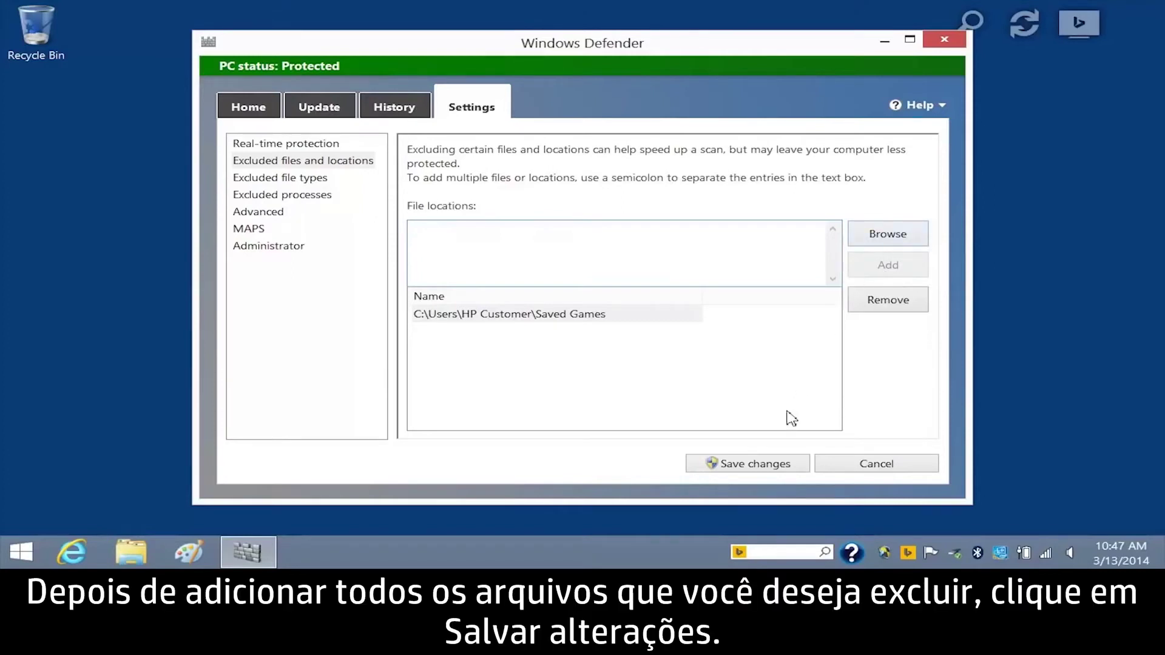
left_click(753, 471)
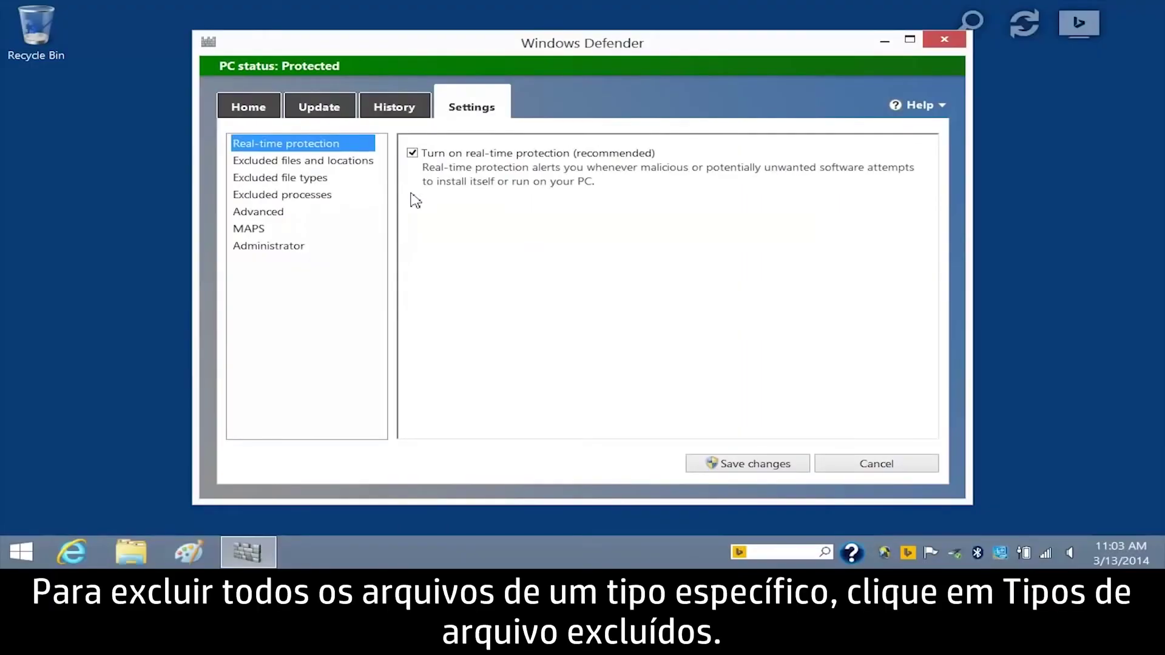
- Add the mov extension to Excluded file types and save the change
left_click(355, 184)
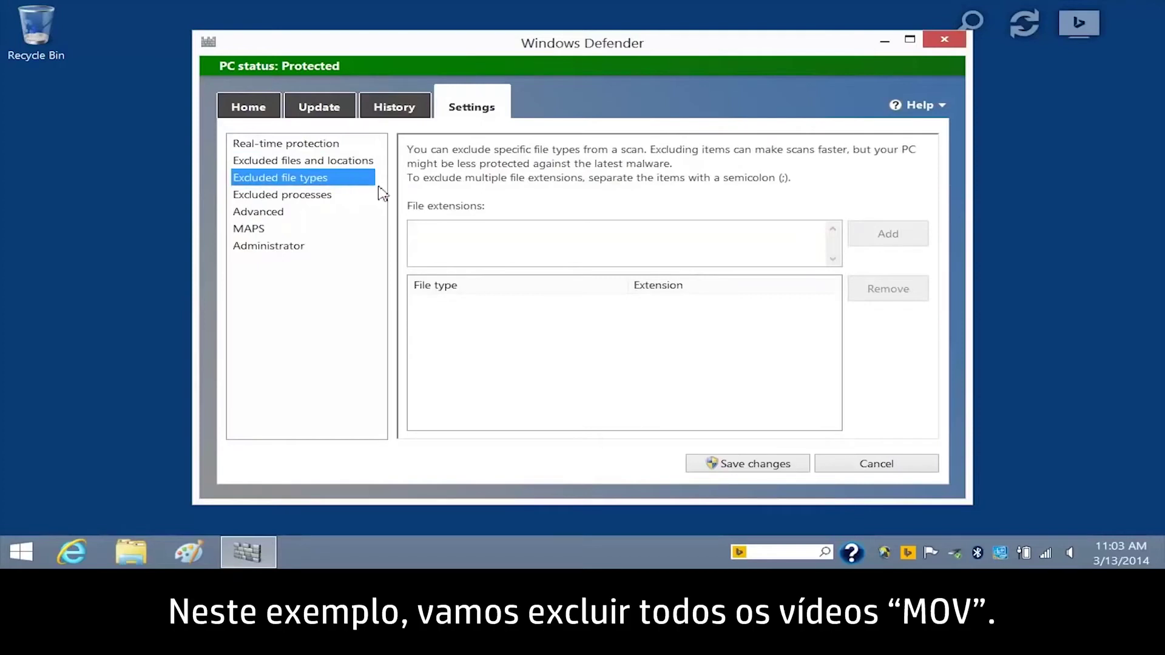
left_click(507, 233)
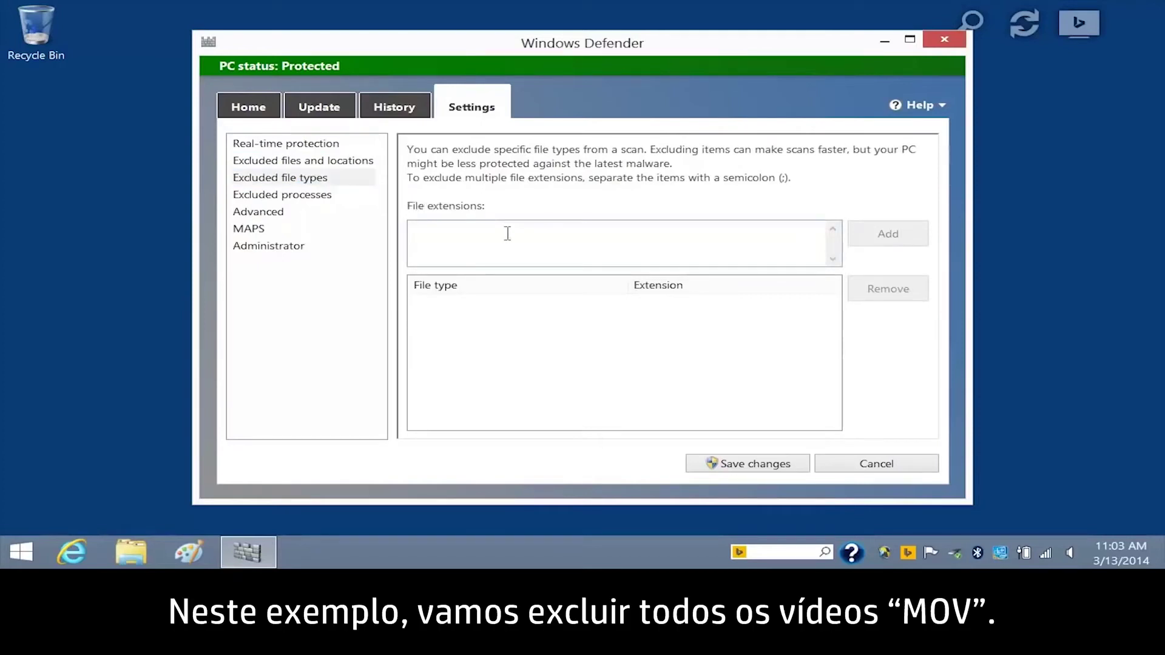
type("mov")
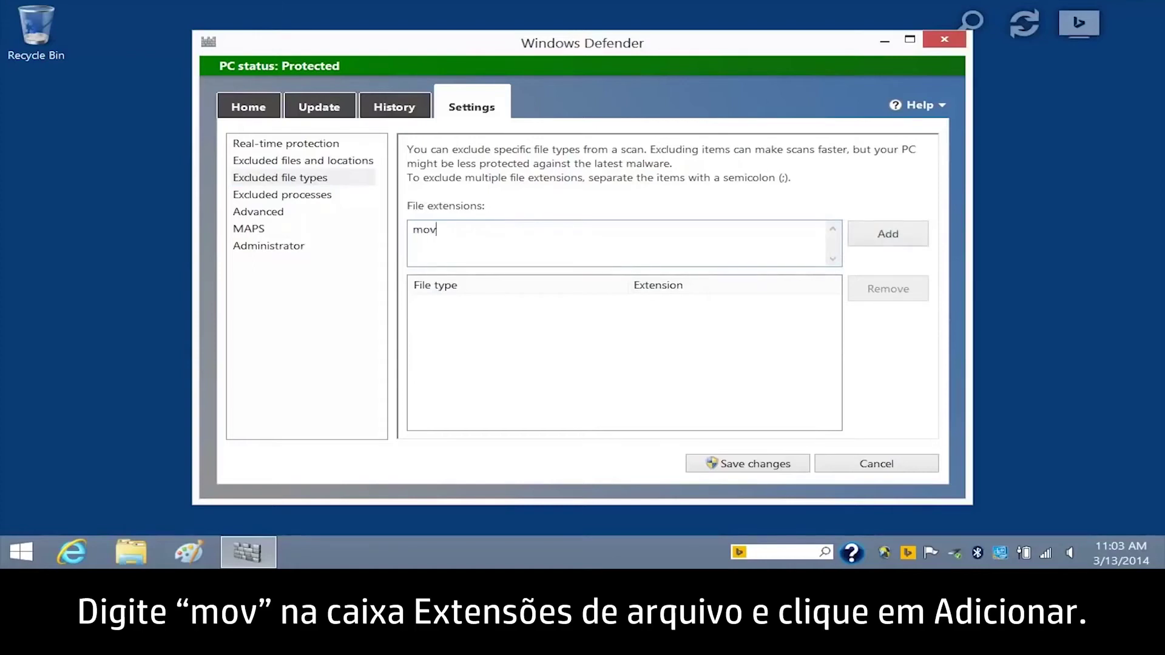
left_click(887, 246)
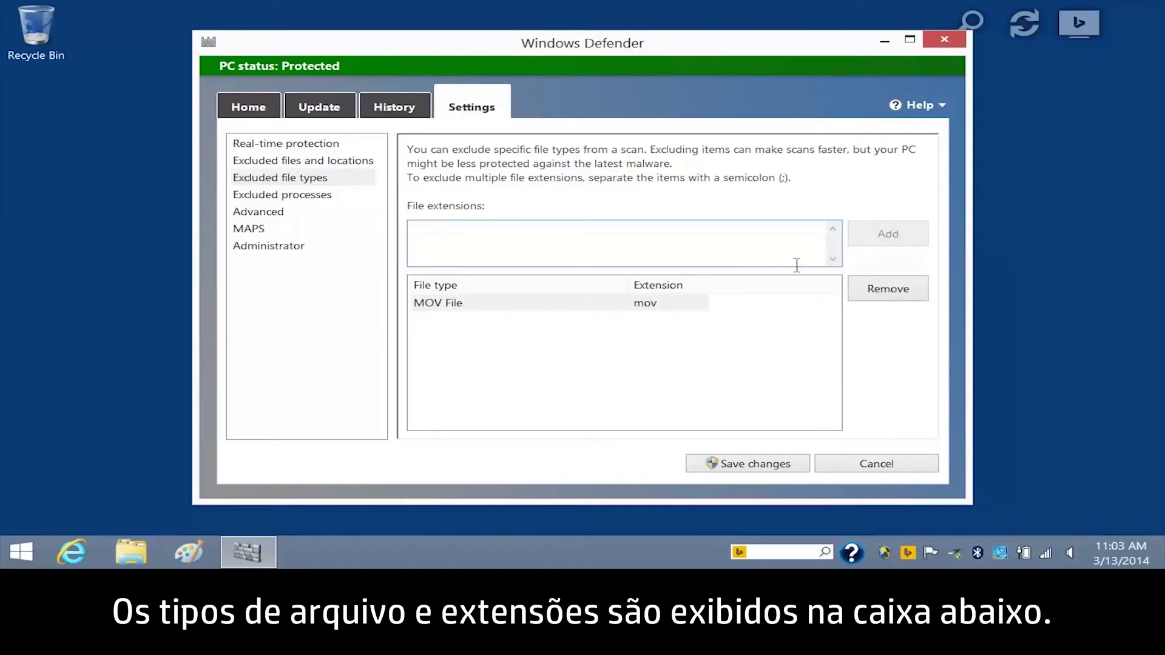
left_click(690, 310)
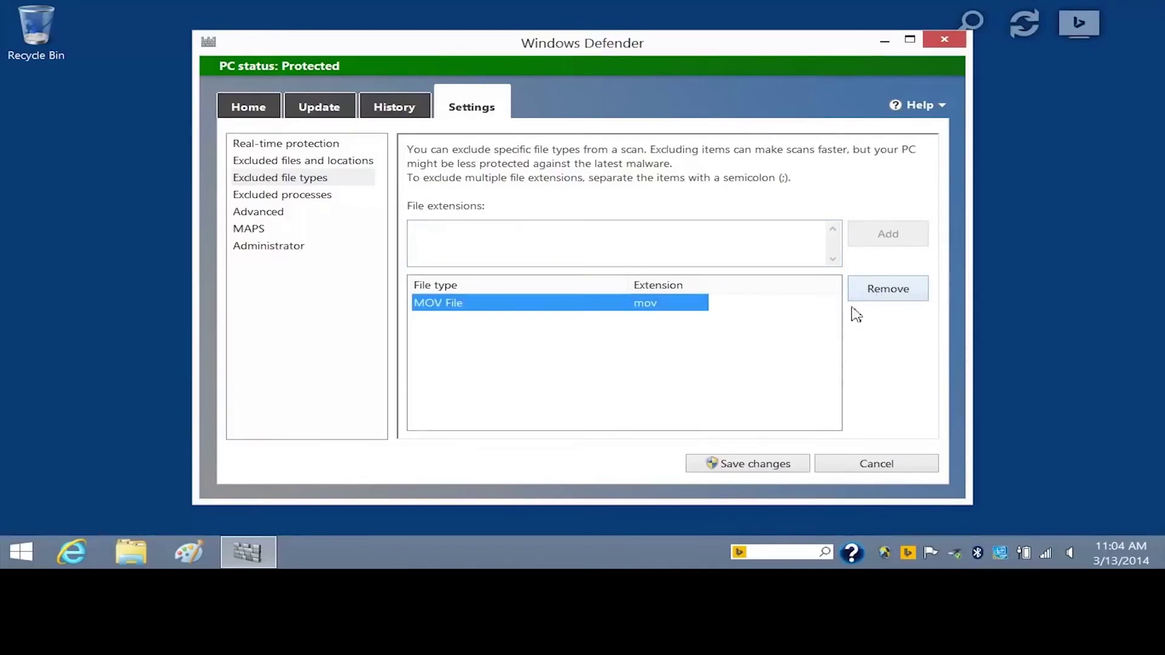
left_click(757, 473)
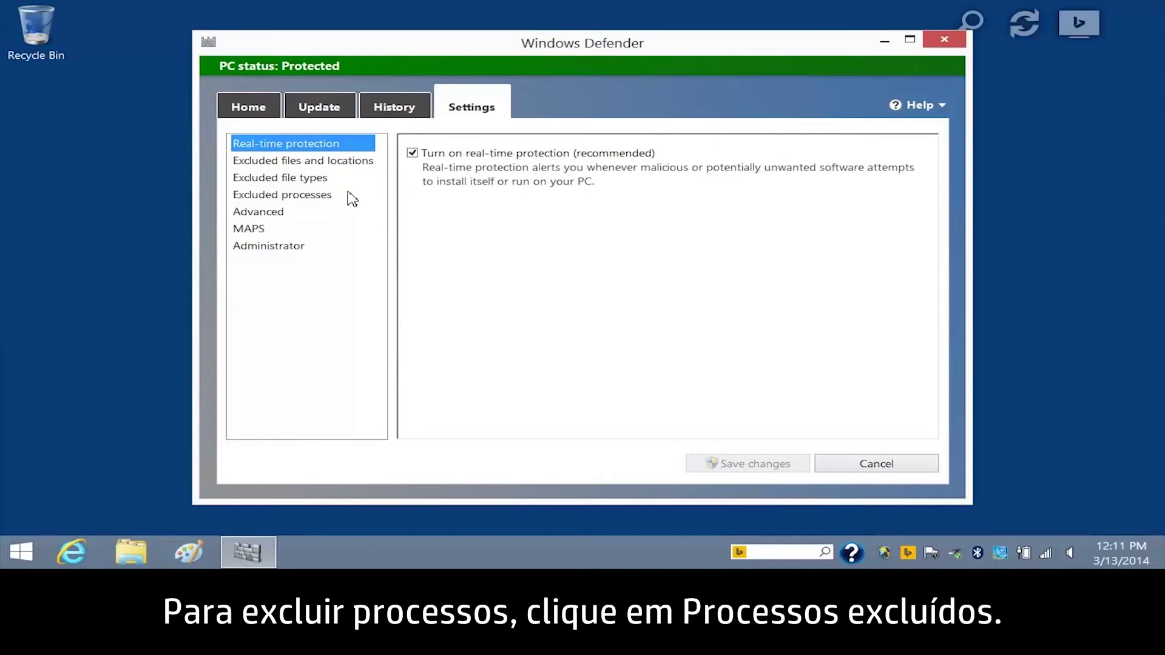
- Add WinMail.exe to Excluded processes and save the change
left_click(351, 195)
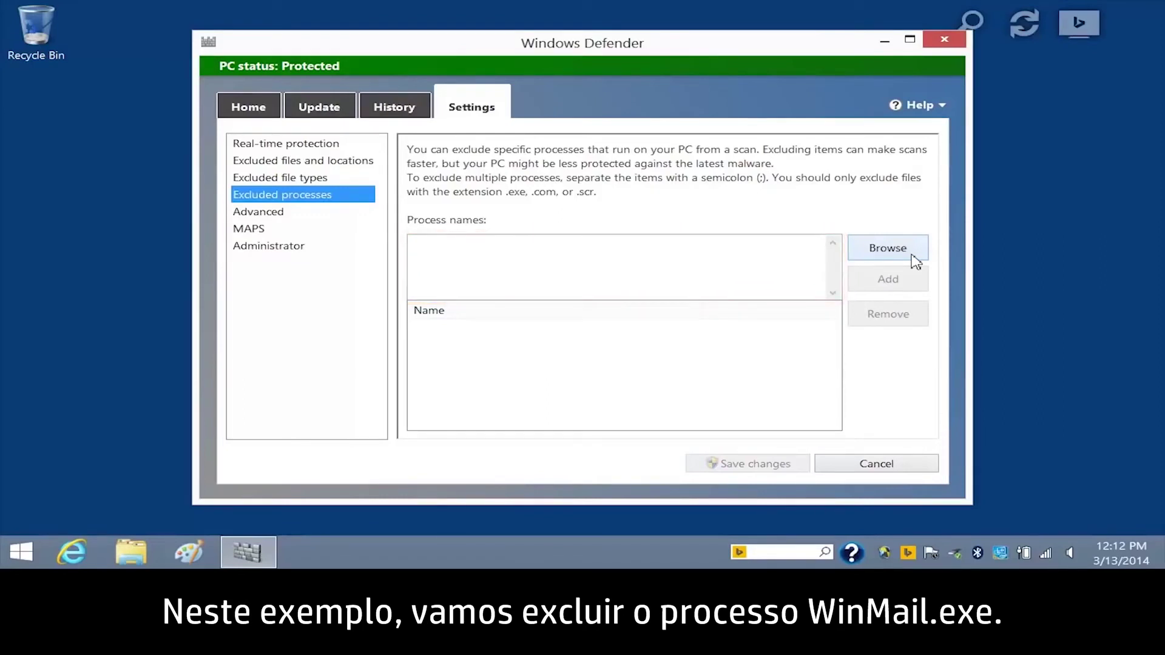
left_click(804, 261)
type("WinMail.ex")
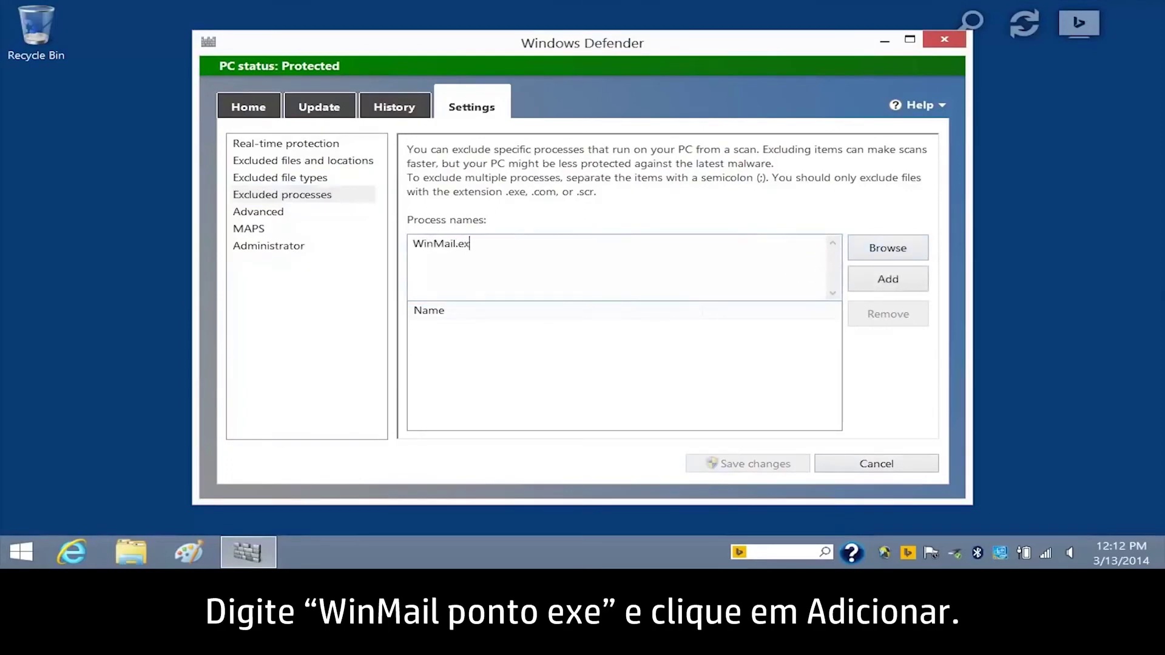
type("e")
left_click(885, 289)
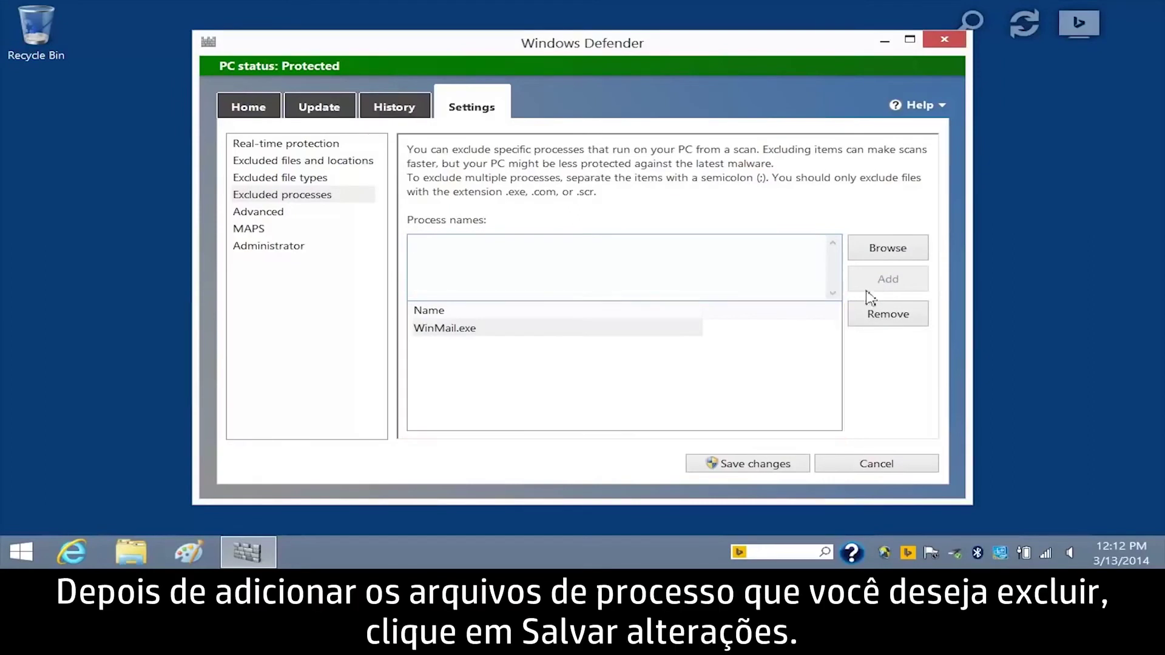
left_click(742, 472)
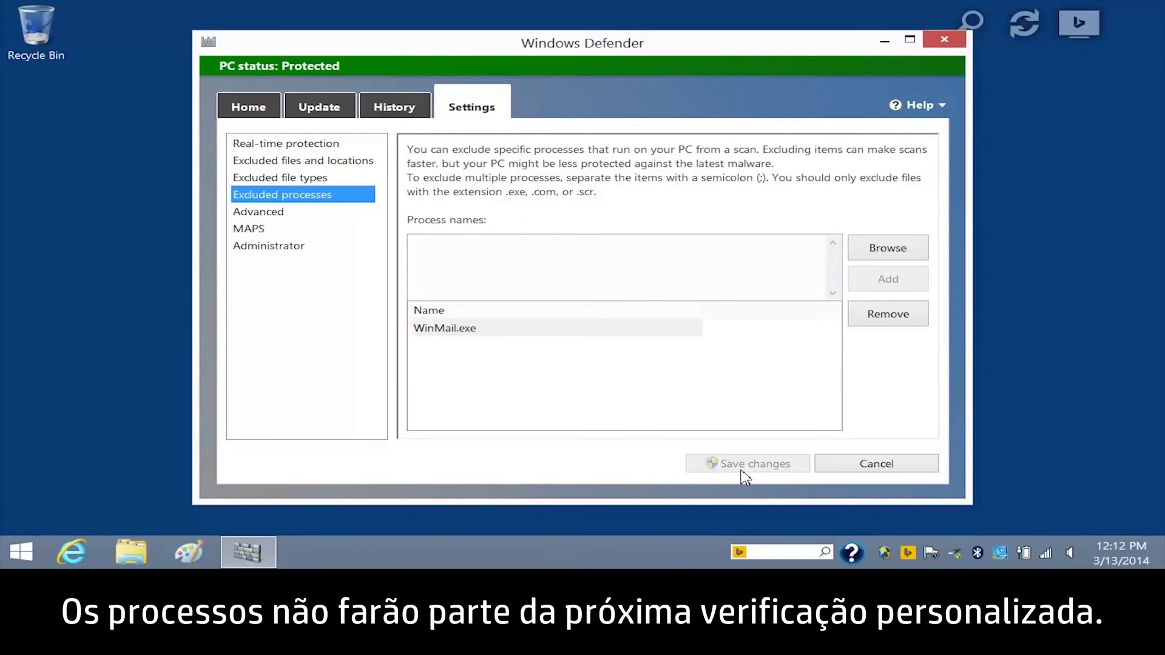
- Return to the Home tab showing protection status and scan options
left_click(260, 118)
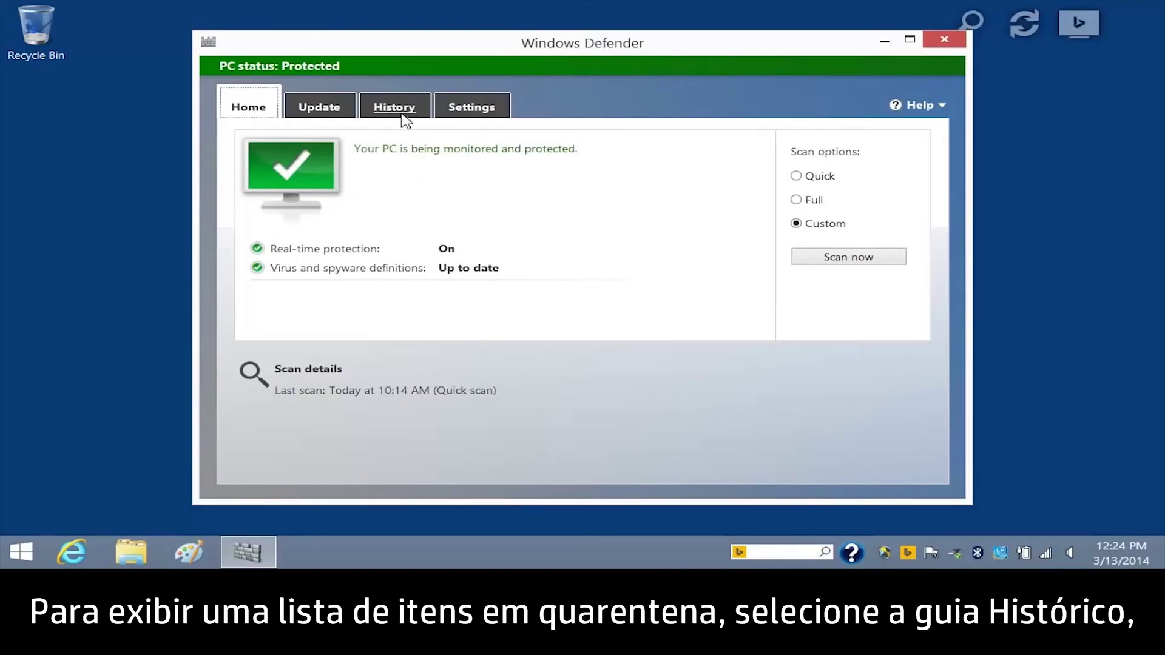
- List quarantined items in History and show details of the newest EICAR test file detection
left_click(405, 120)
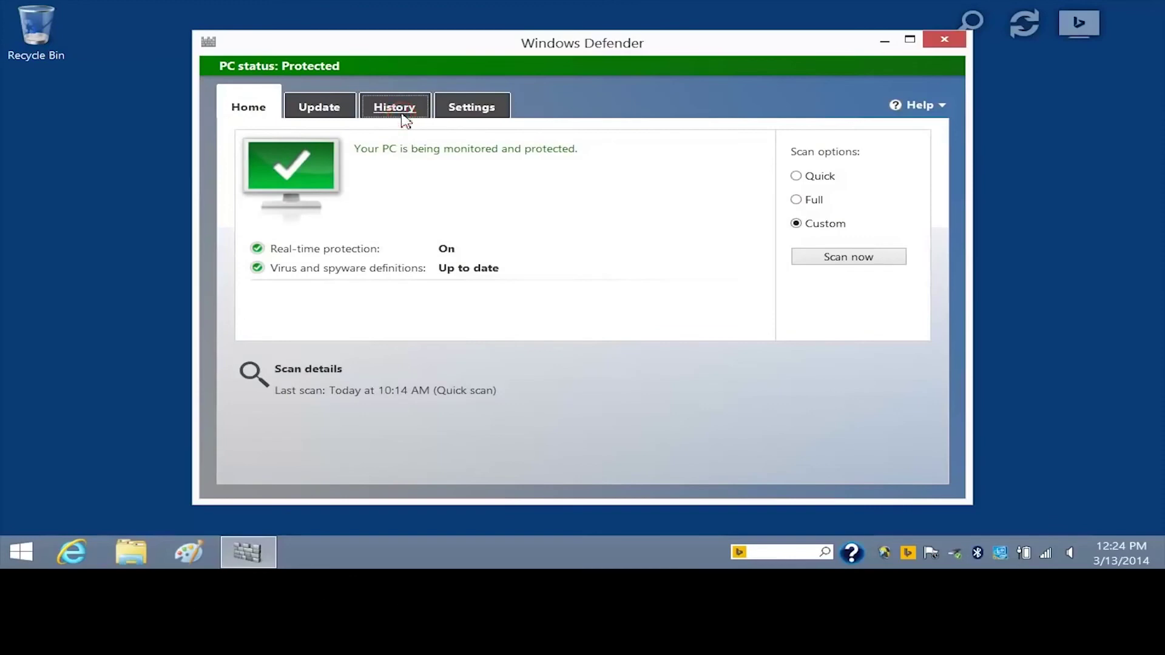
left_click(405, 120)
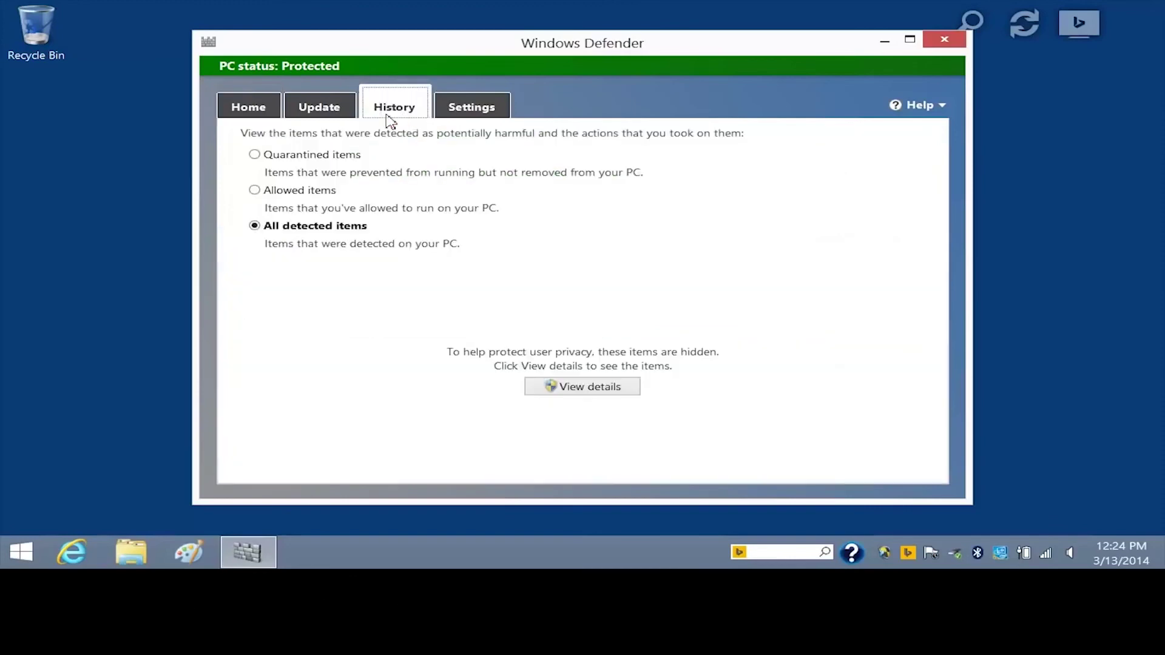
left_click(255, 156)
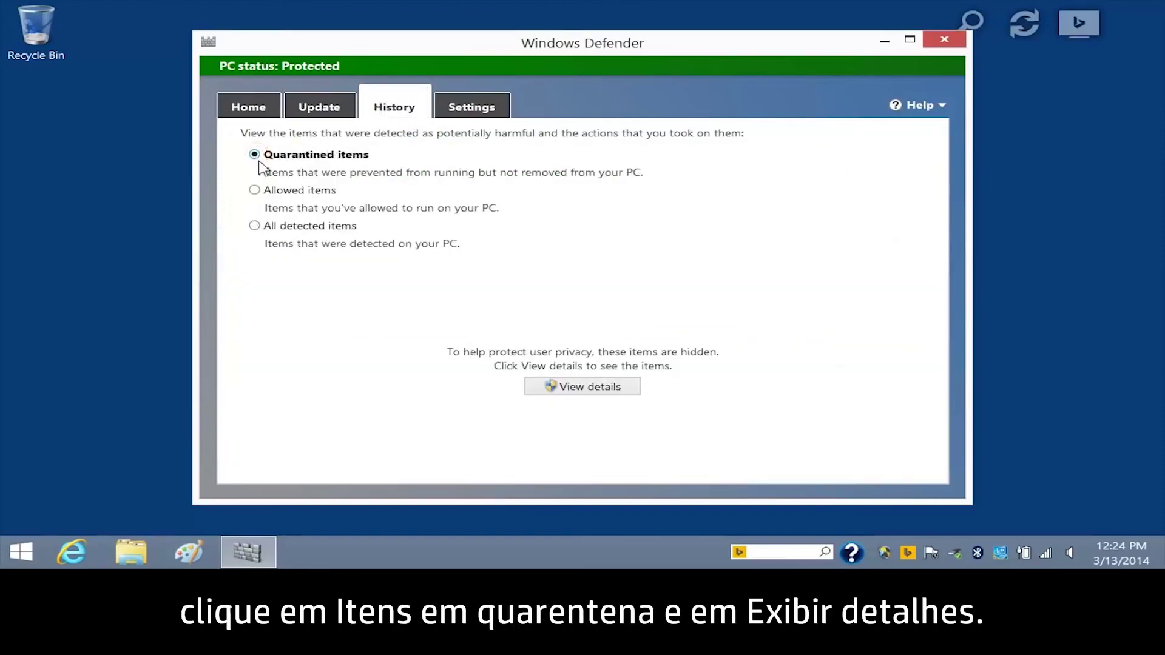
left_click(586, 389)
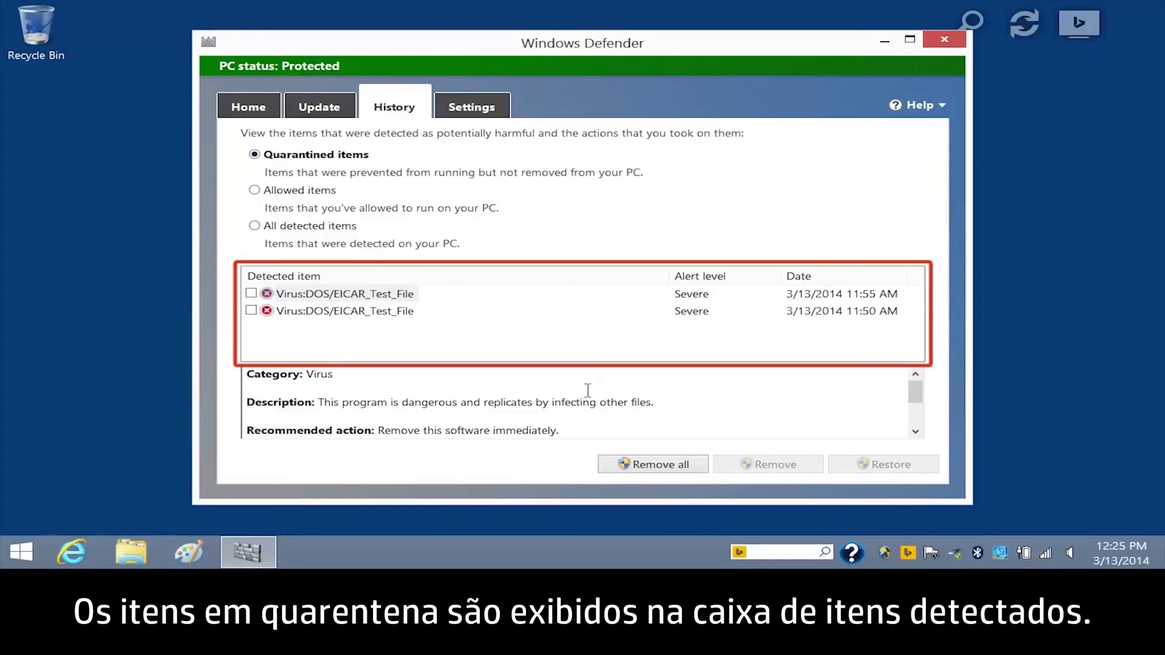
left_click(252, 294)
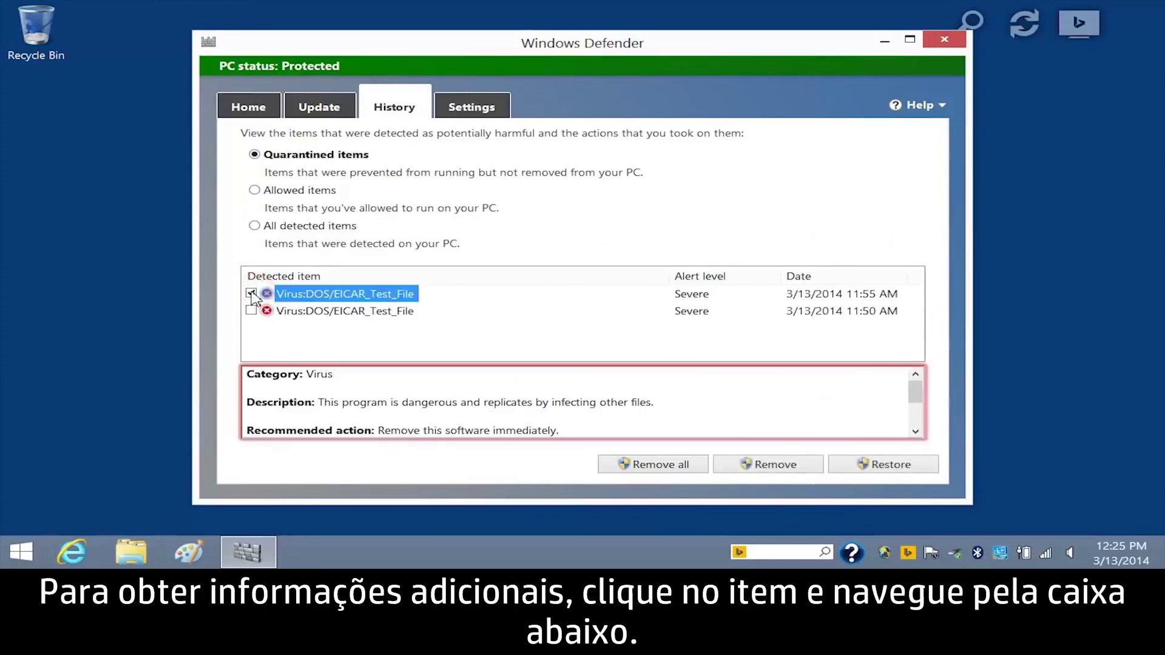